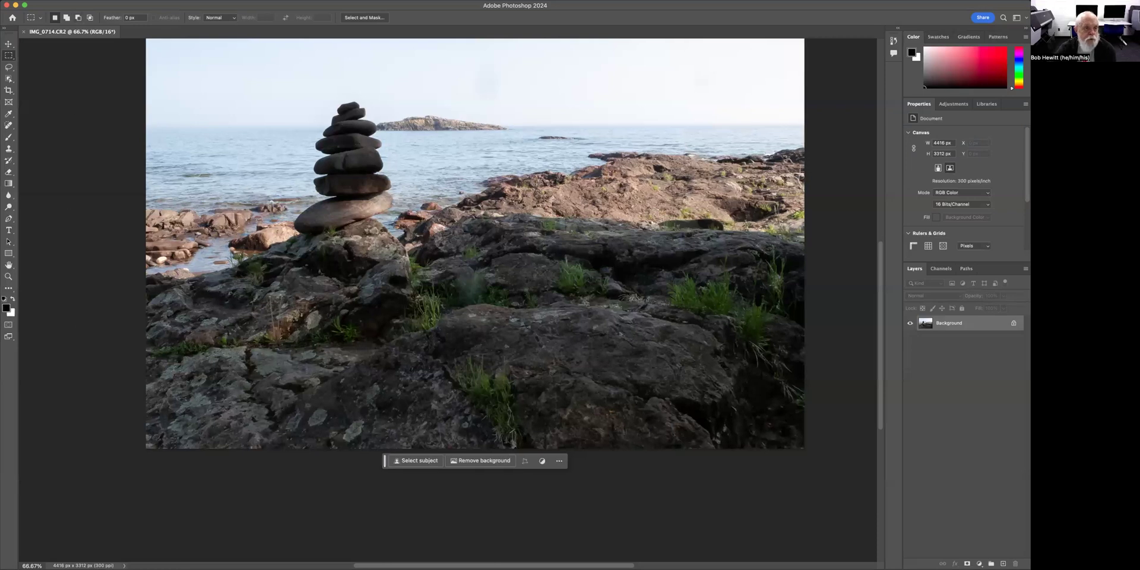
Open the image's print settings, enlarge the dialog and set the printer profile to SC-P9000_P7000_Series_LLK PremiumLusterPhotoPaper
left_click(49, 0)
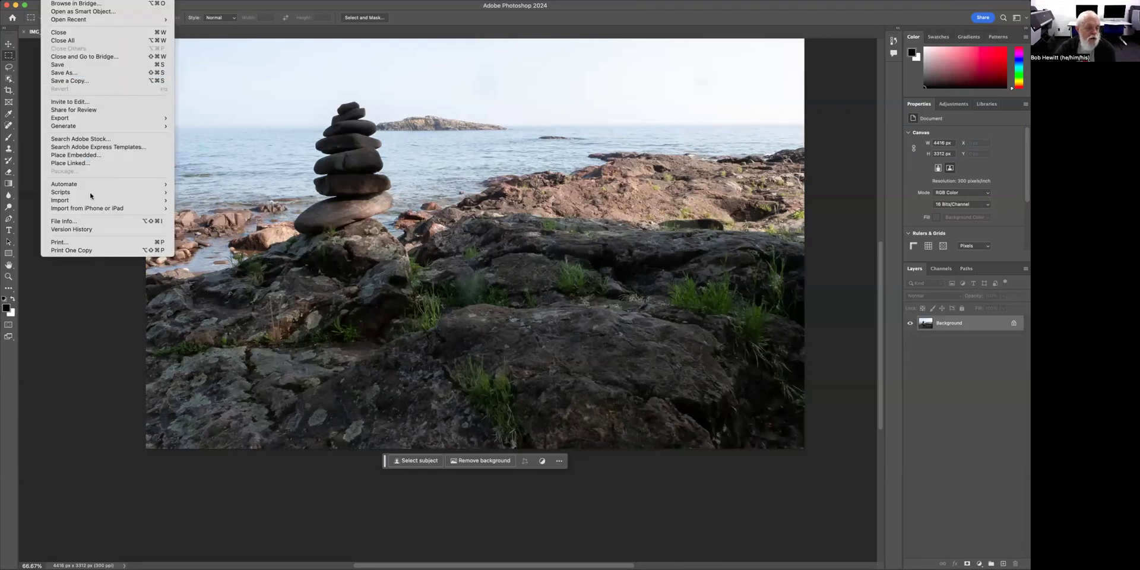
left_click(71, 242)
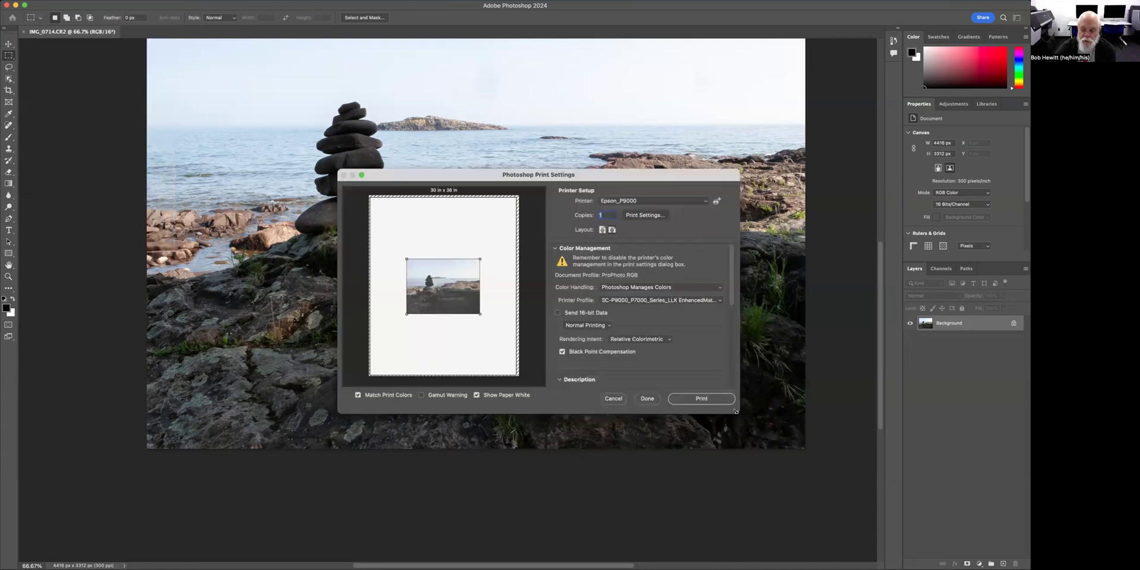
left_click_drag(735, 410, 783, 474)
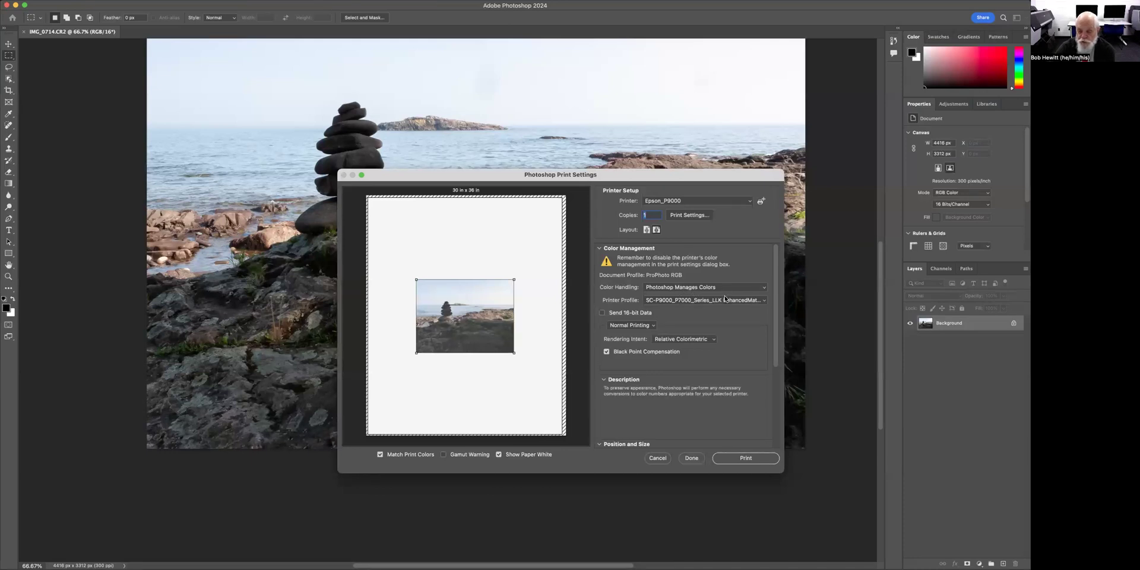
left_click(691, 301)
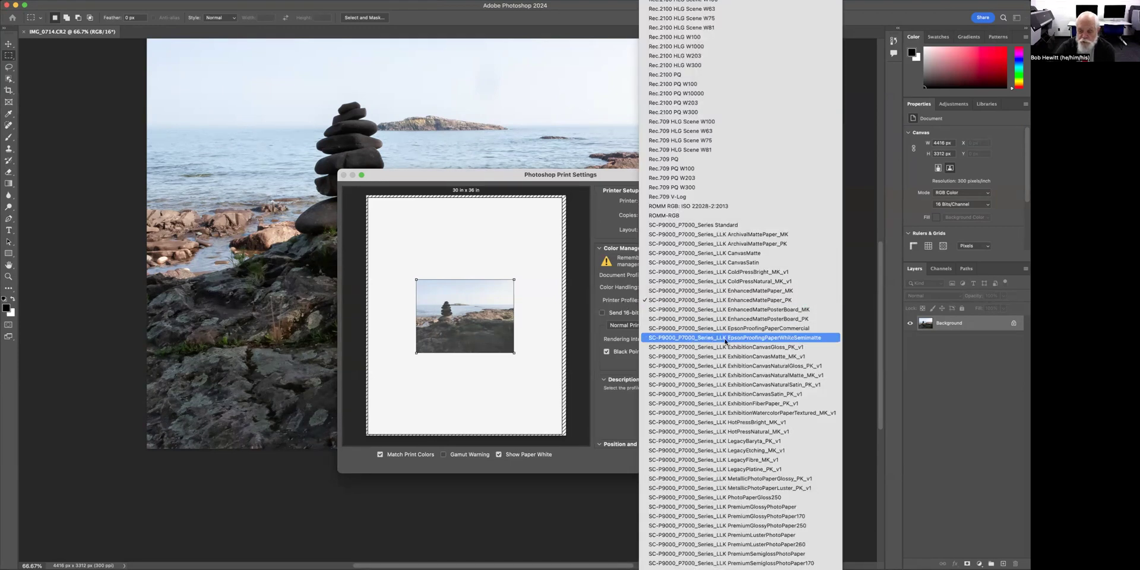
scroll(725, 532, "down", 5)
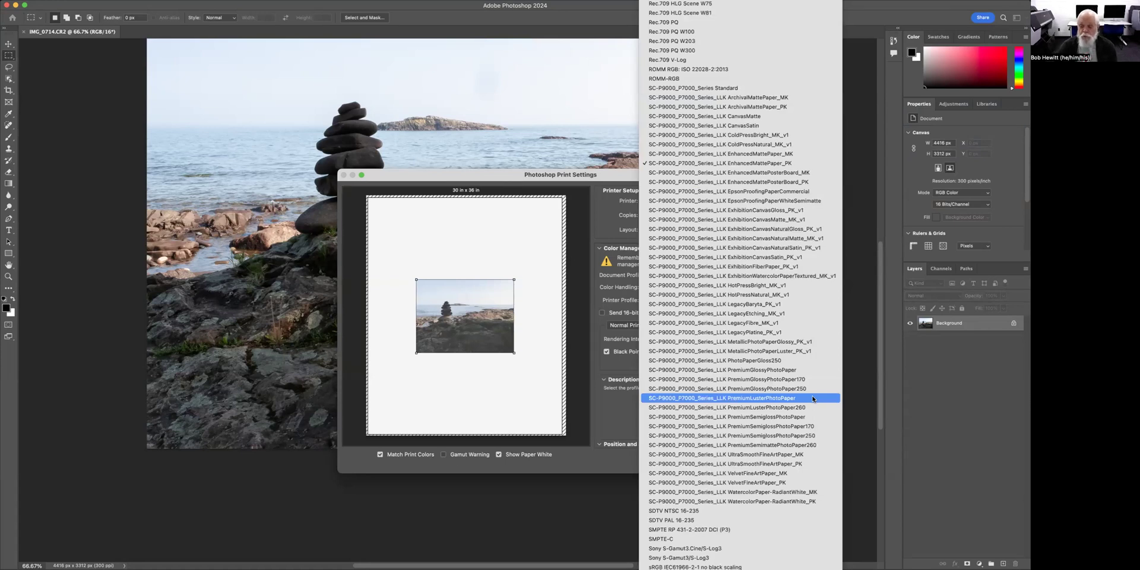
left_click(794, 399)
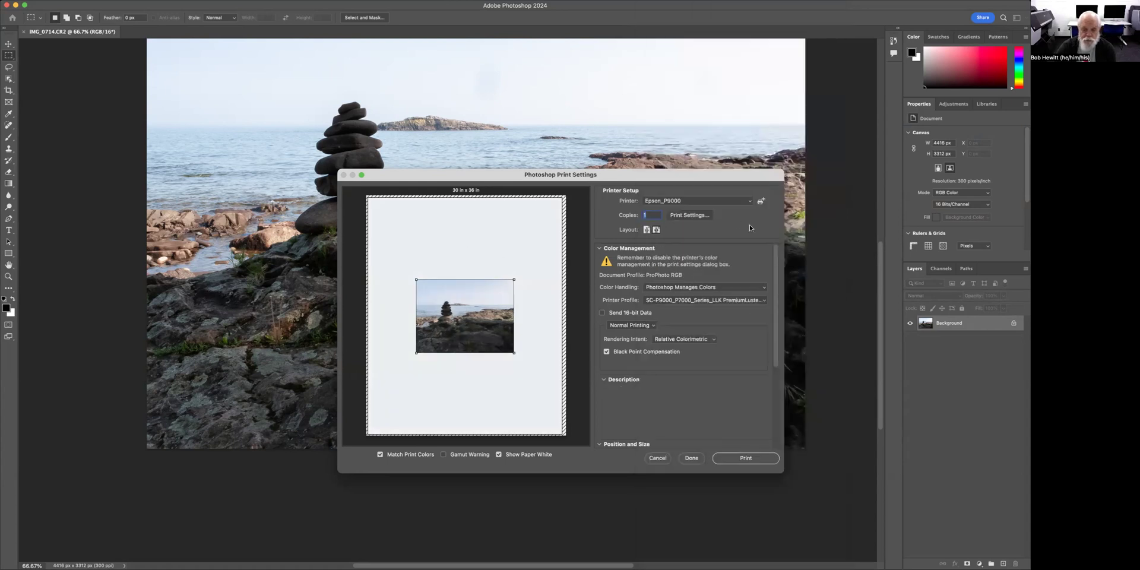
Create a custom paper size 36 in wide and 40 in high for the Epson_P9000 printer
left_click(686, 215)
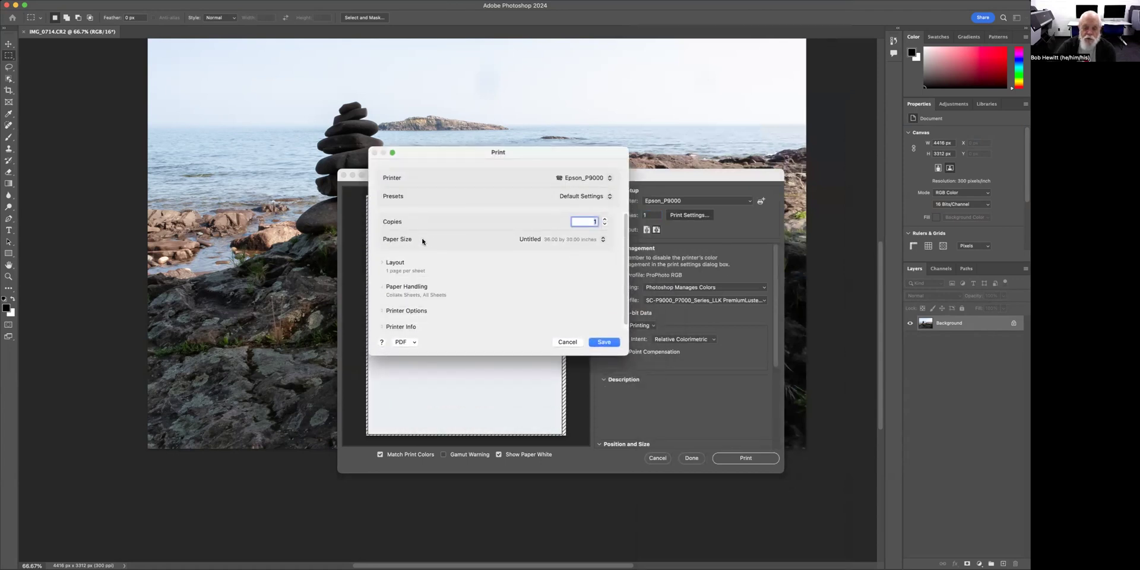
left_click(604, 239)
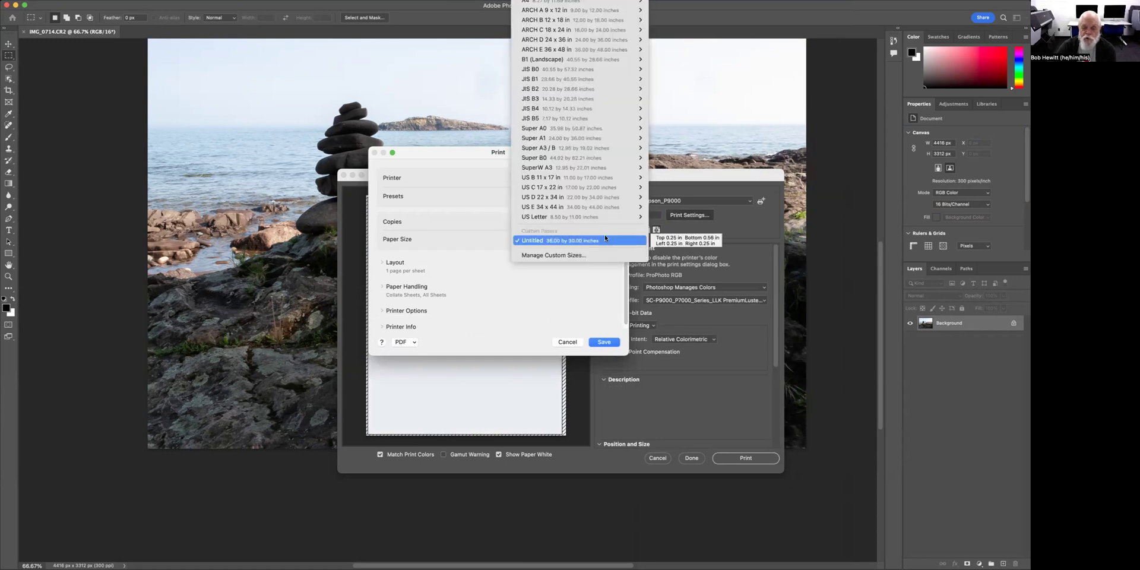
mouse_move(596, 218)
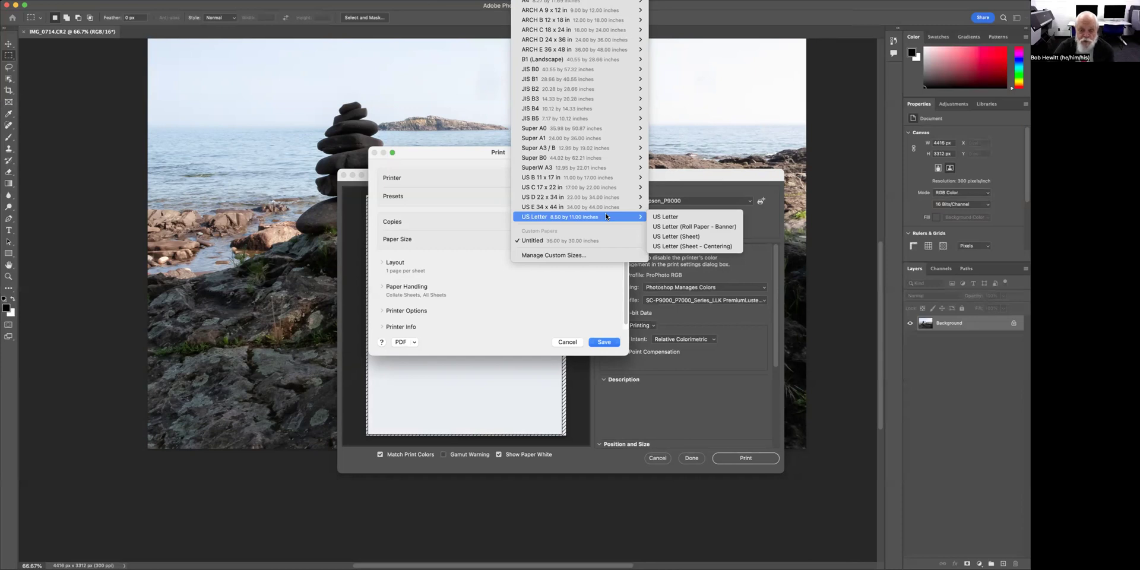
left_click(564, 256)
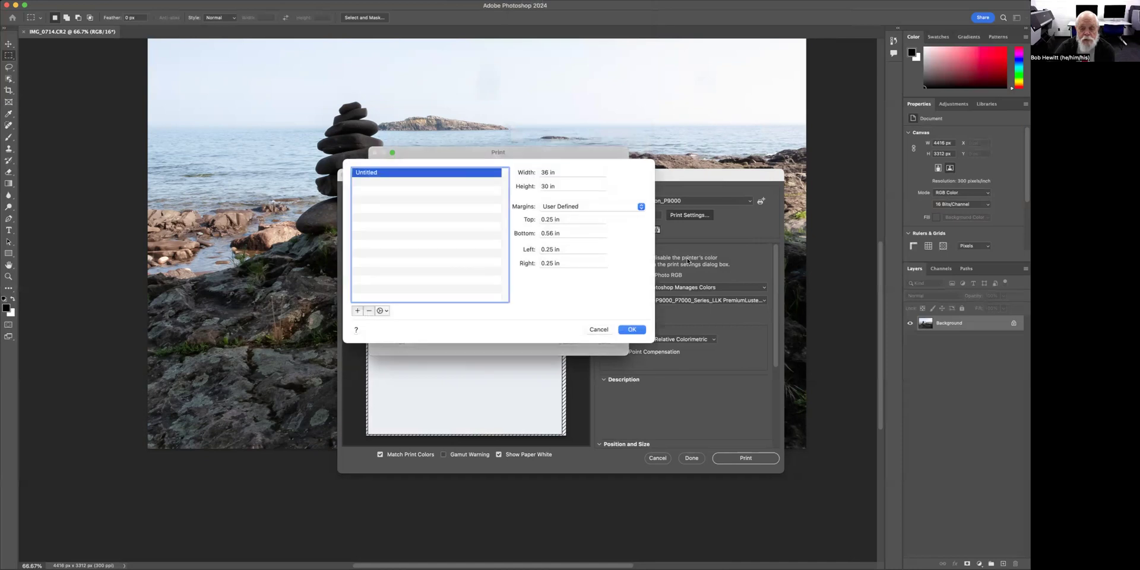
left_click(358, 310)
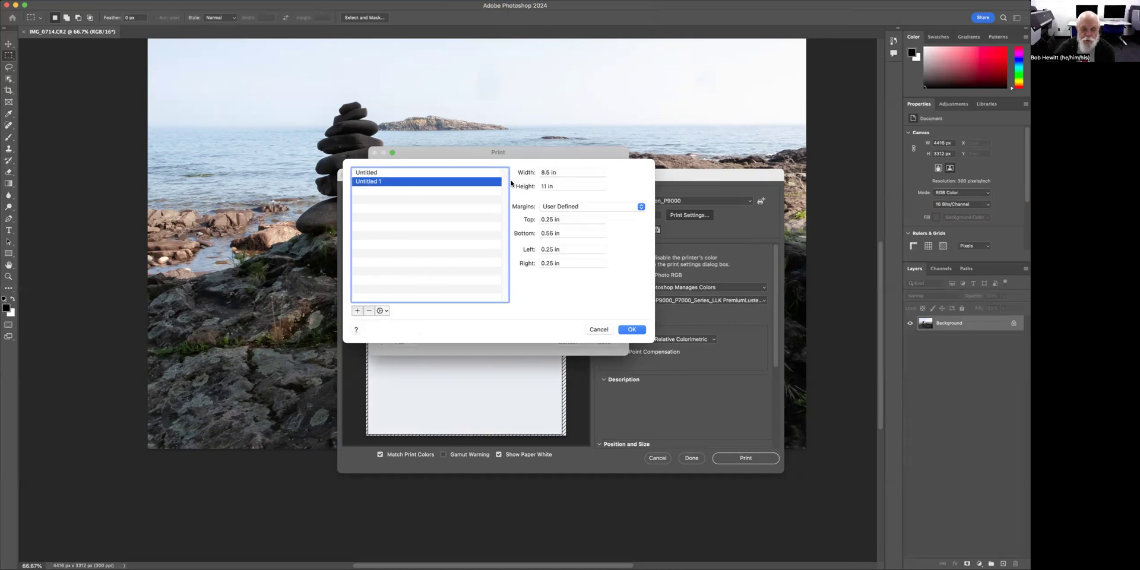
left_click(569, 172)
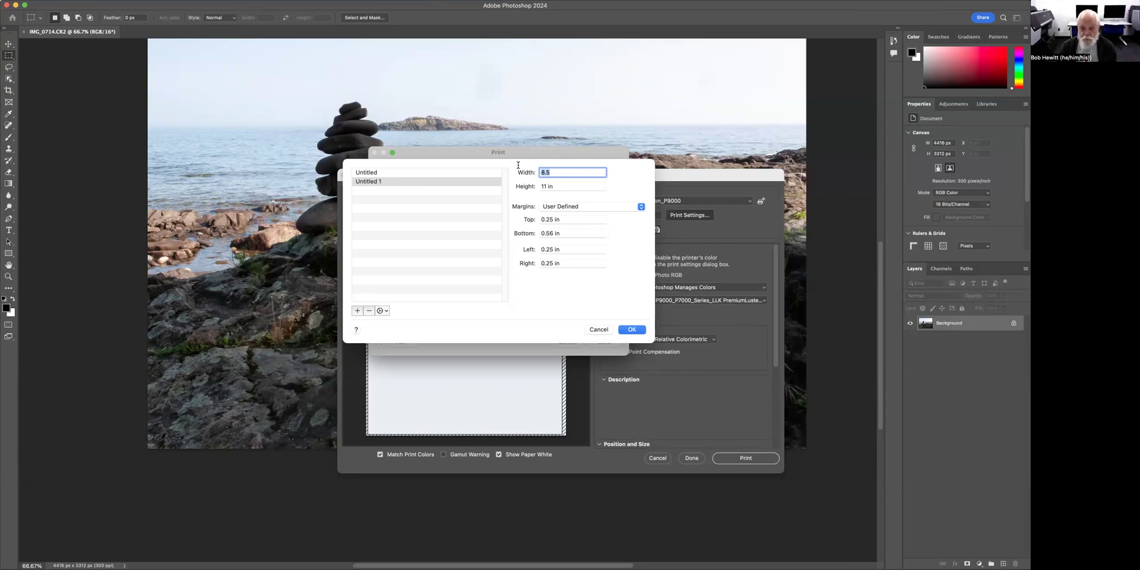
type("36")
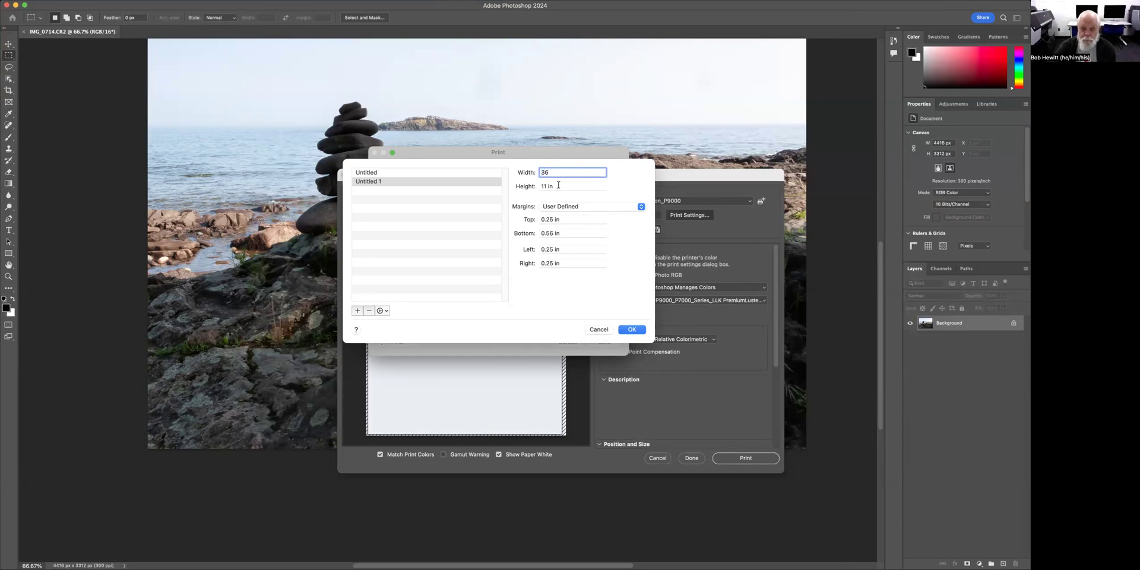
key("Tab")
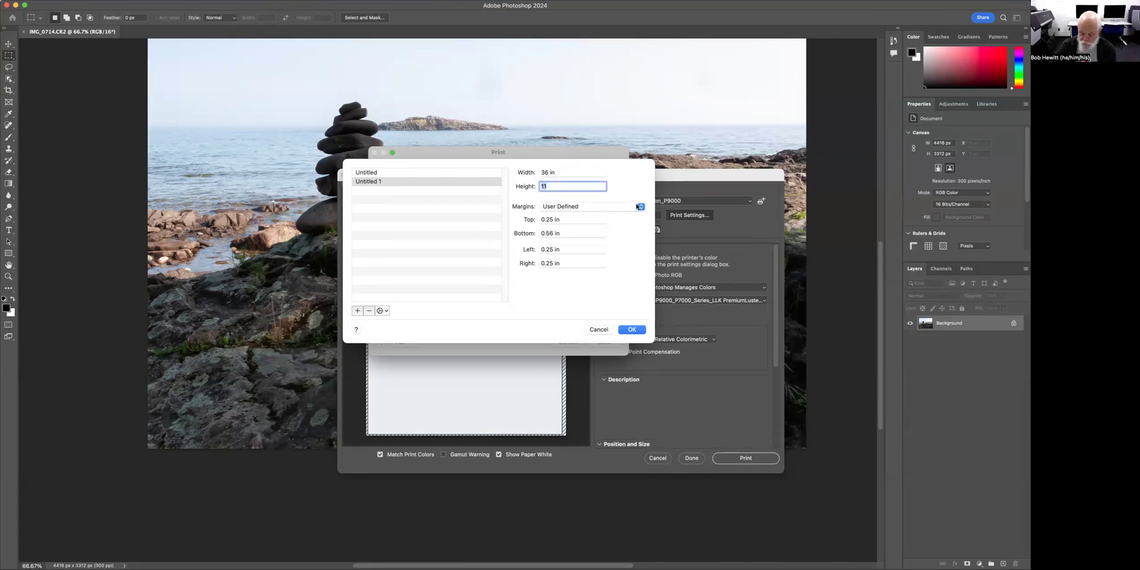
type("40")
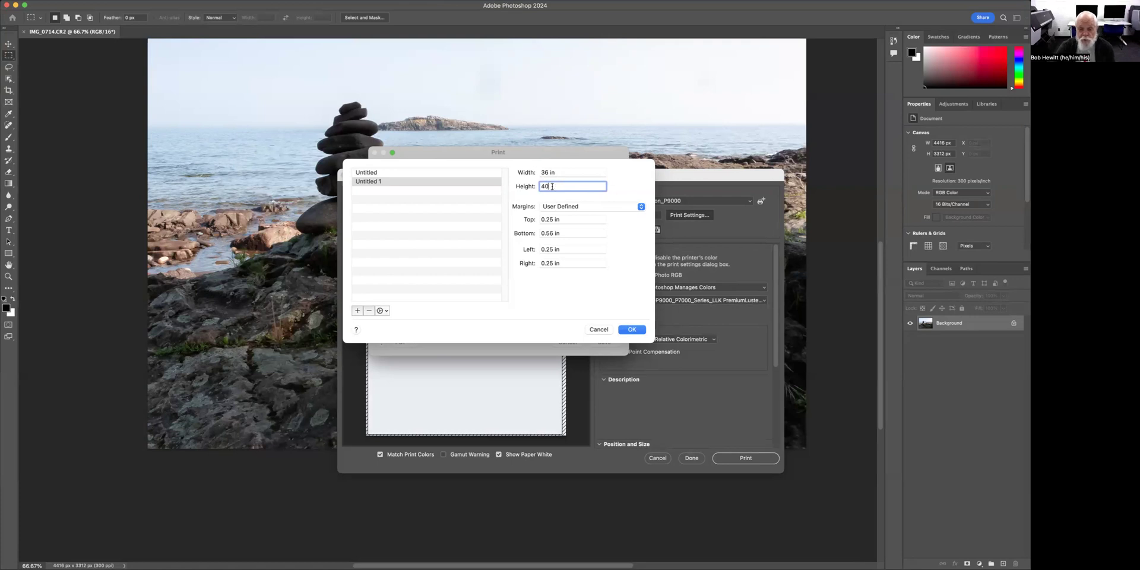
left_click(631, 330)
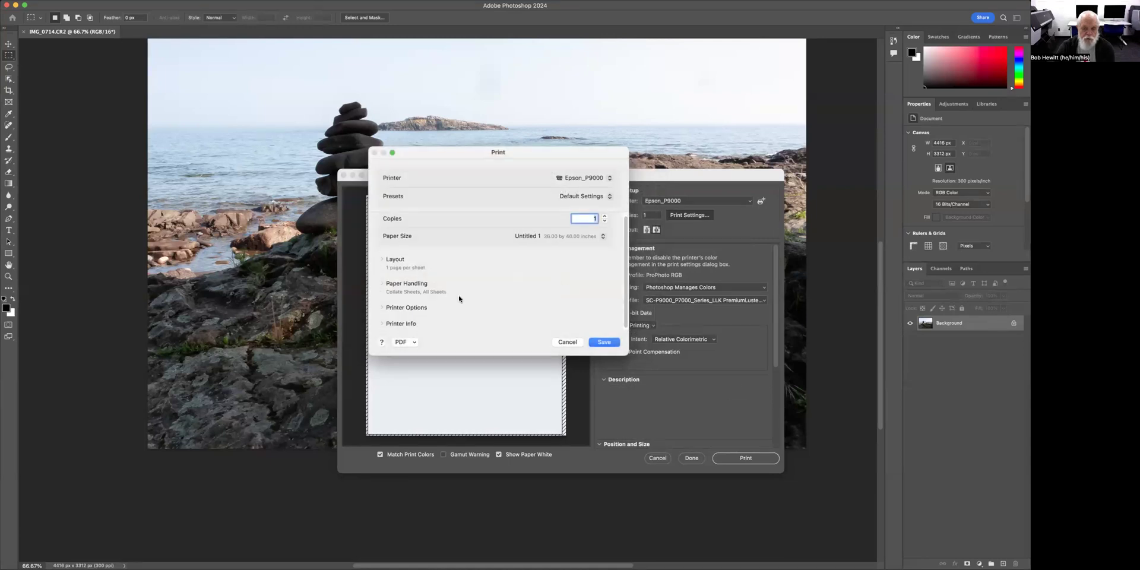
Set the printer's page setup to Sheet, the media type to Enhanced Matte Paper and the ink to Matte Black
left_click(407, 309)
scroll(621, 328, "down", 5)
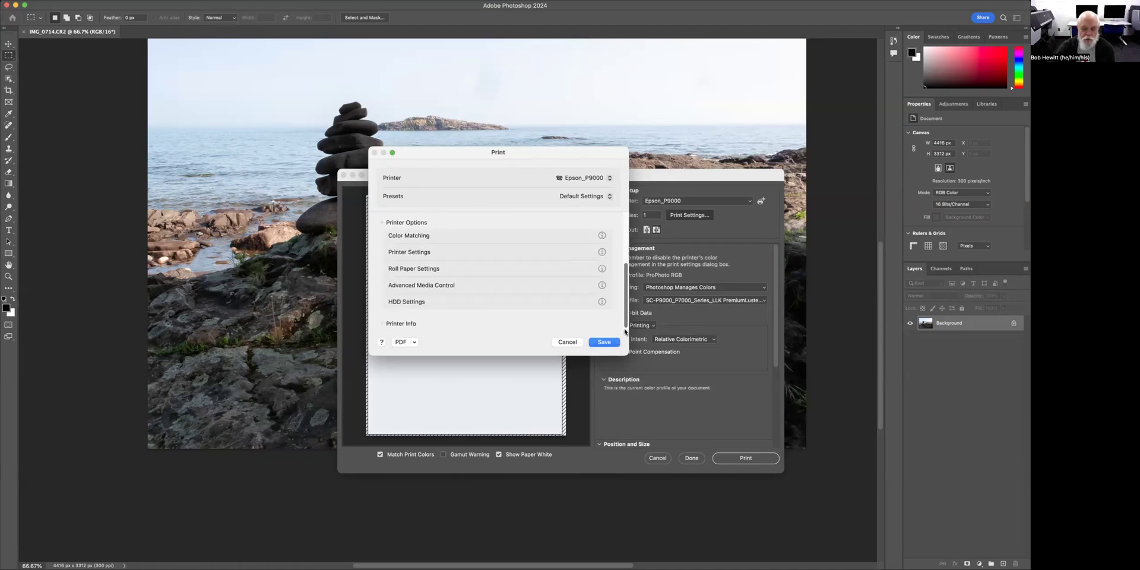
left_click(602, 252)
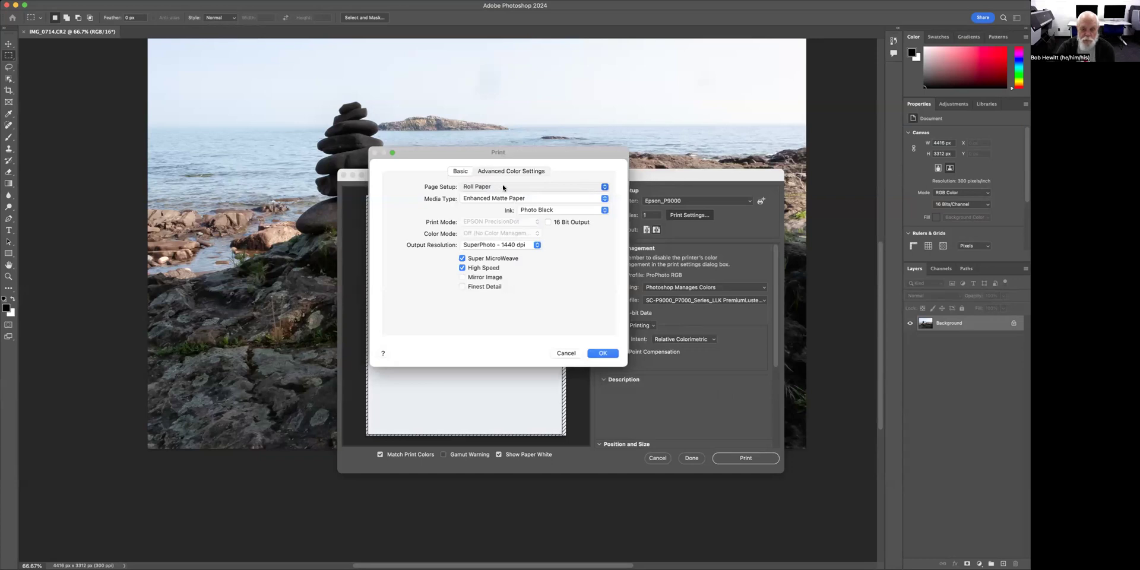
left_click(569, 237)
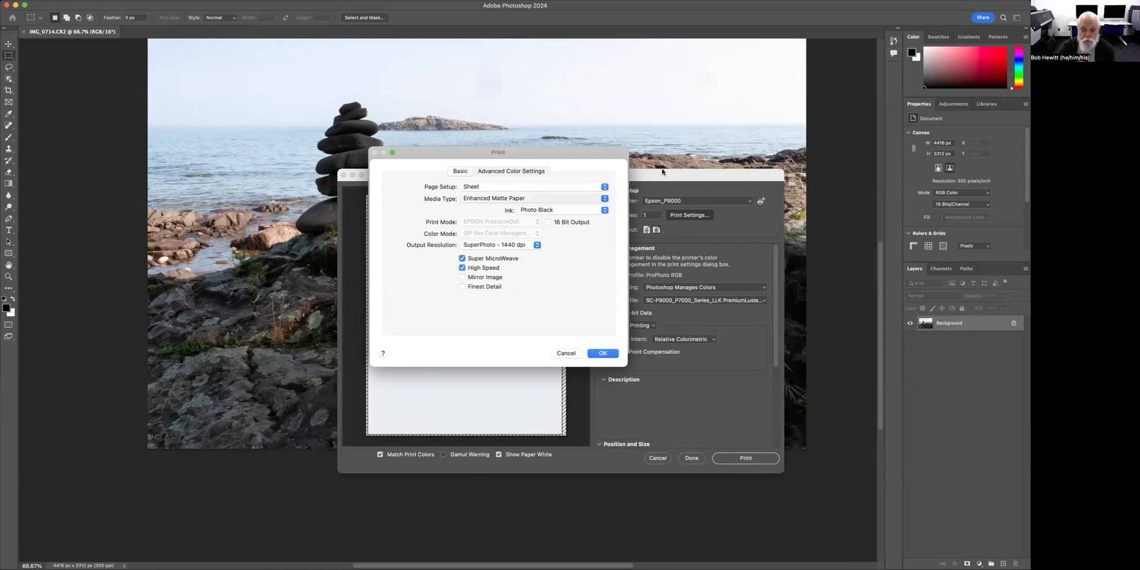
left_click(698, 253)
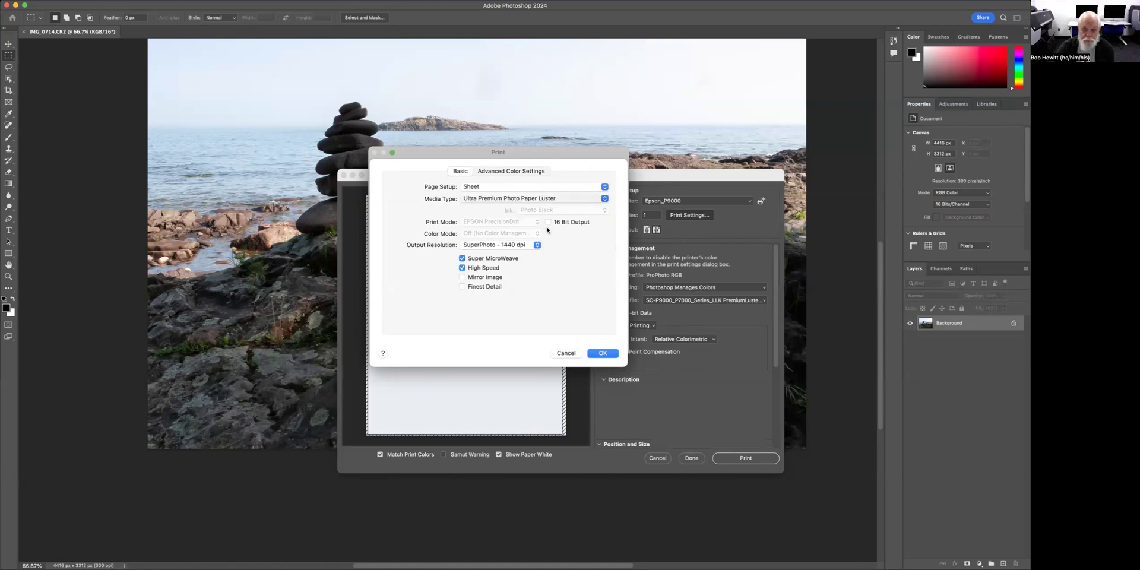
left_click(583, 248)
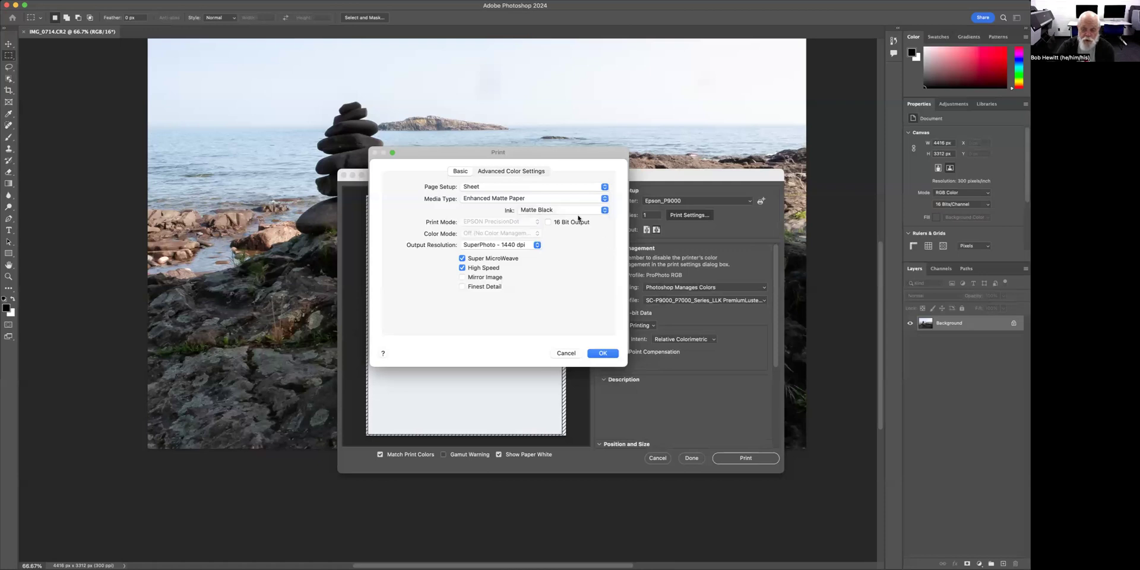
Turn off High Speed, turn on Finest Detail and accept the printer settings
left_click_drag(583, 152, 500, 153)
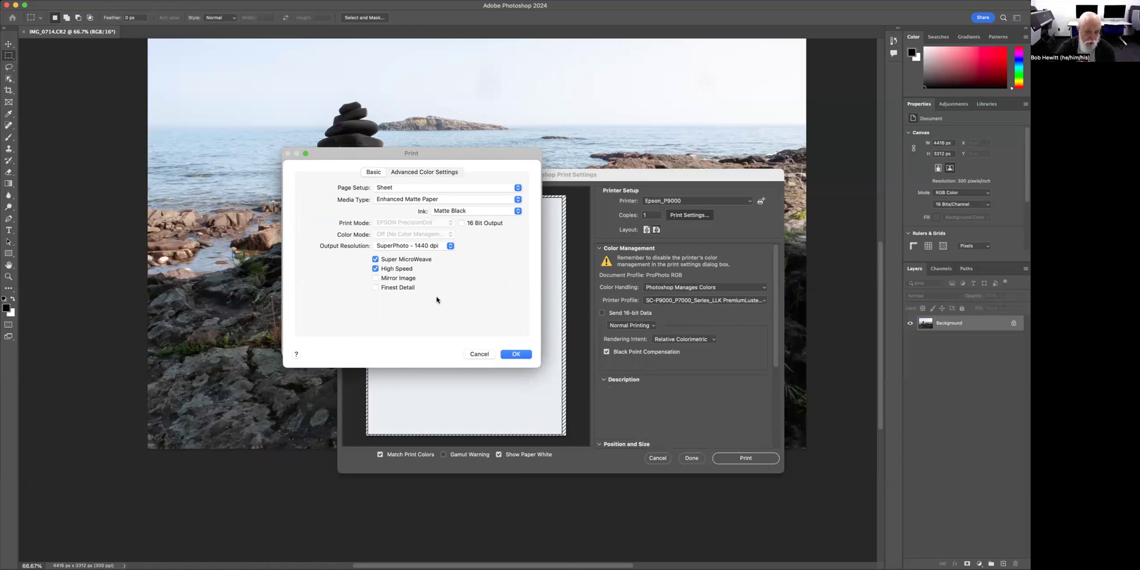
left_click(375, 269)
left_click(374, 288)
left_click(515, 354)
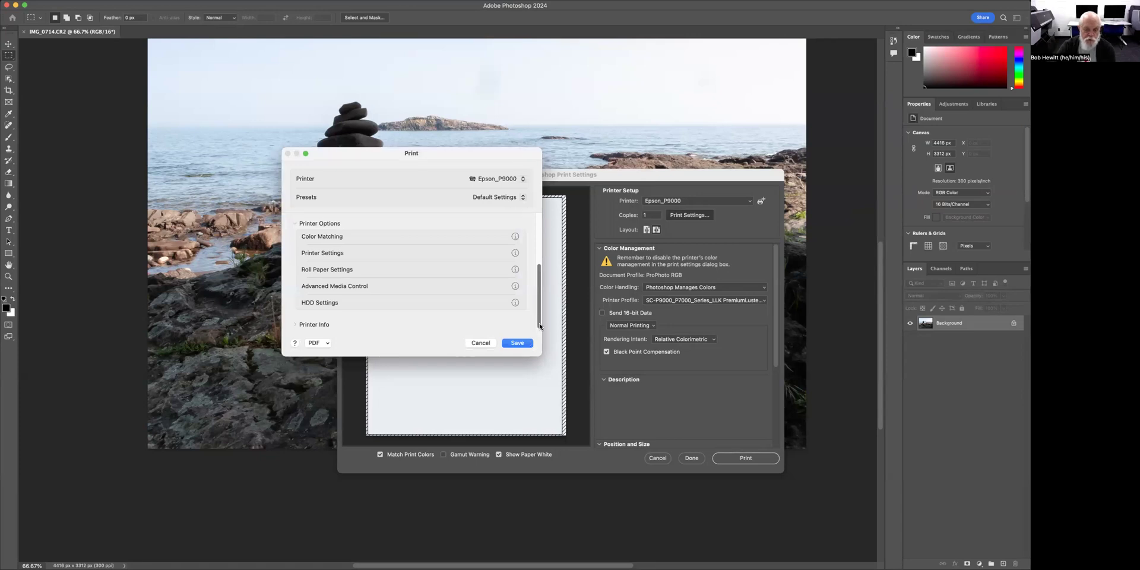
Check the roll paper and advanced media control settings without altering them, and save the printer setup
left_click(514, 271)
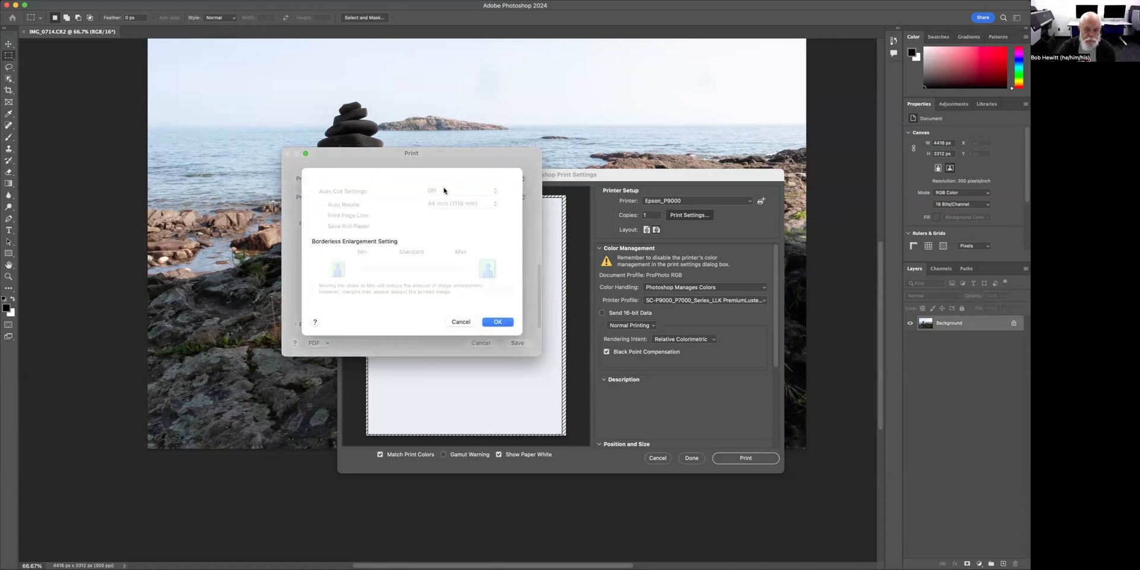
left_click(461, 322)
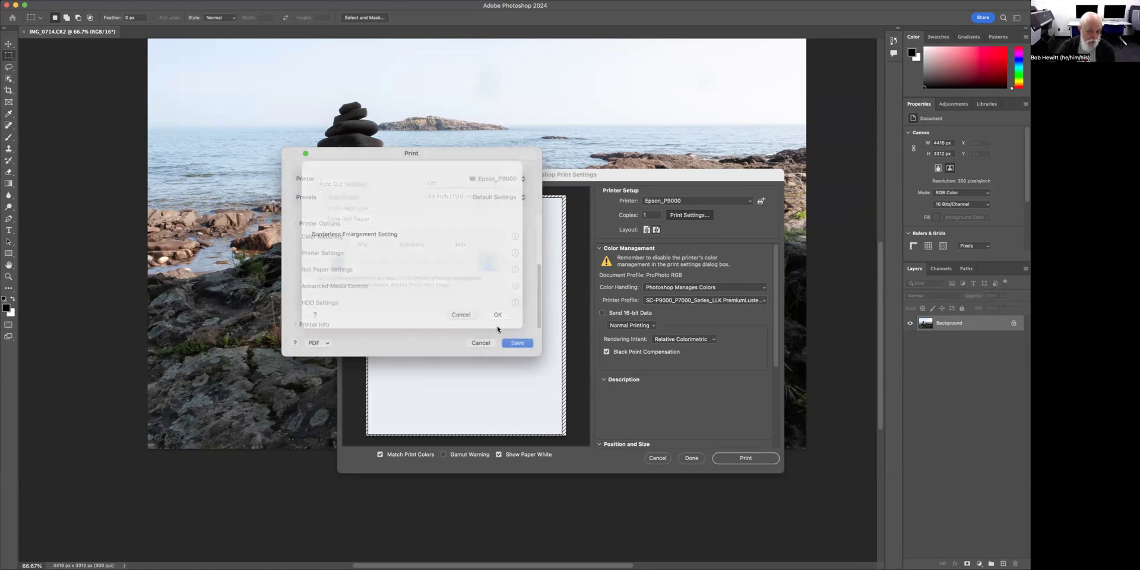
left_click(515, 286)
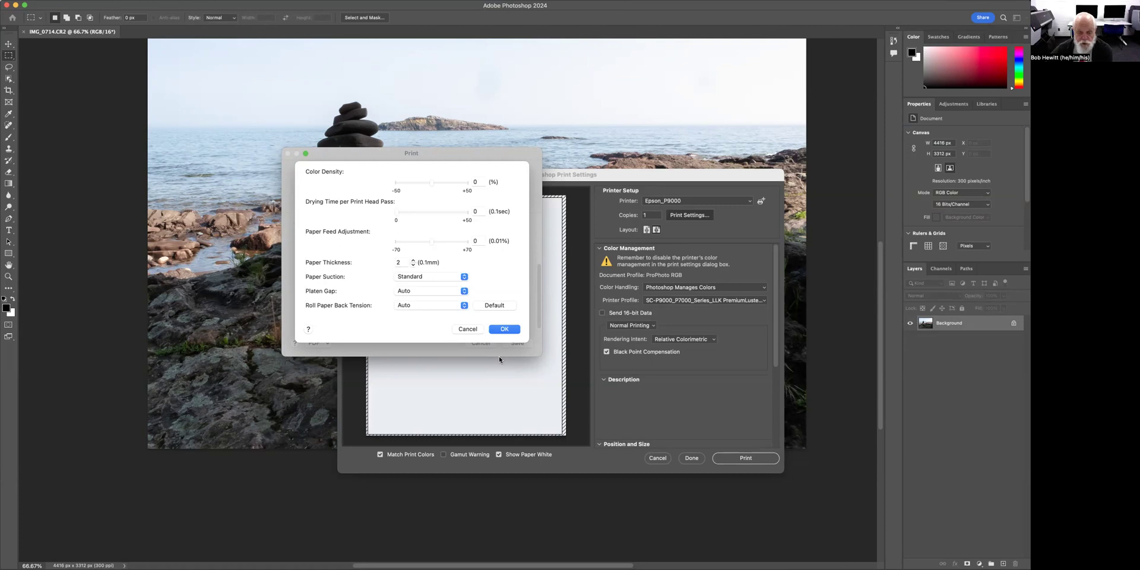
left_click(508, 328)
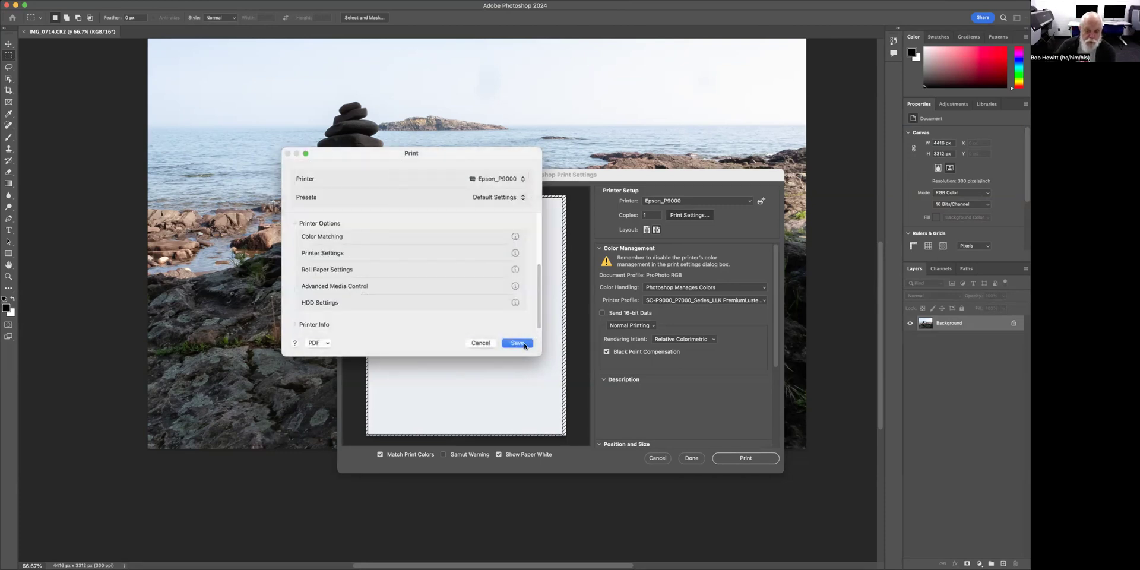
left_click(522, 347)
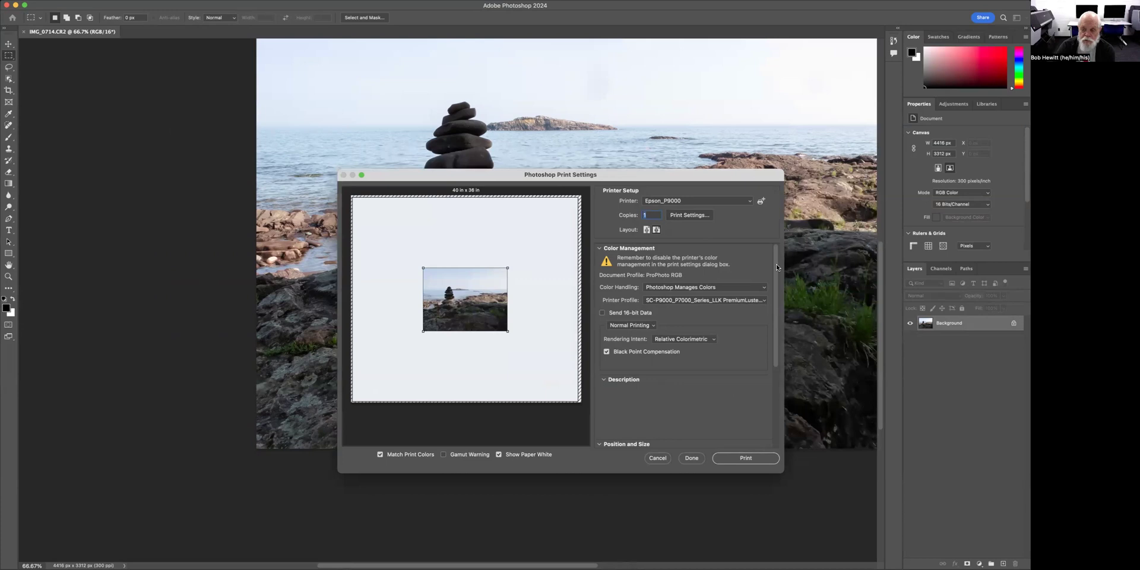
Preview the page in portrait layout and return it to landscape
left_click_drag(776, 263, 775, 279)
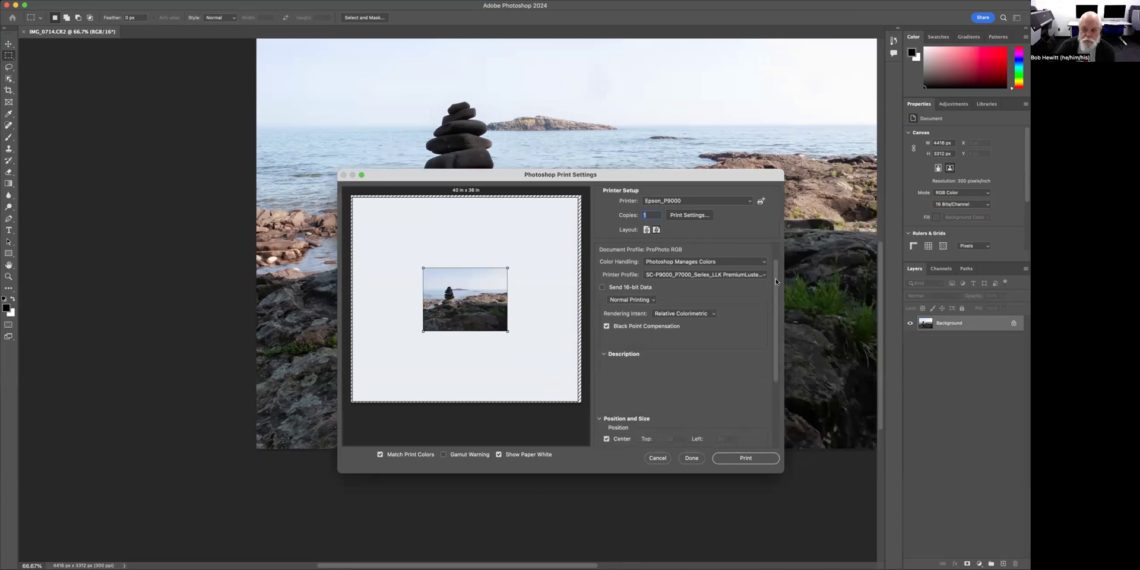
left_click(647, 230)
left_click(656, 230)
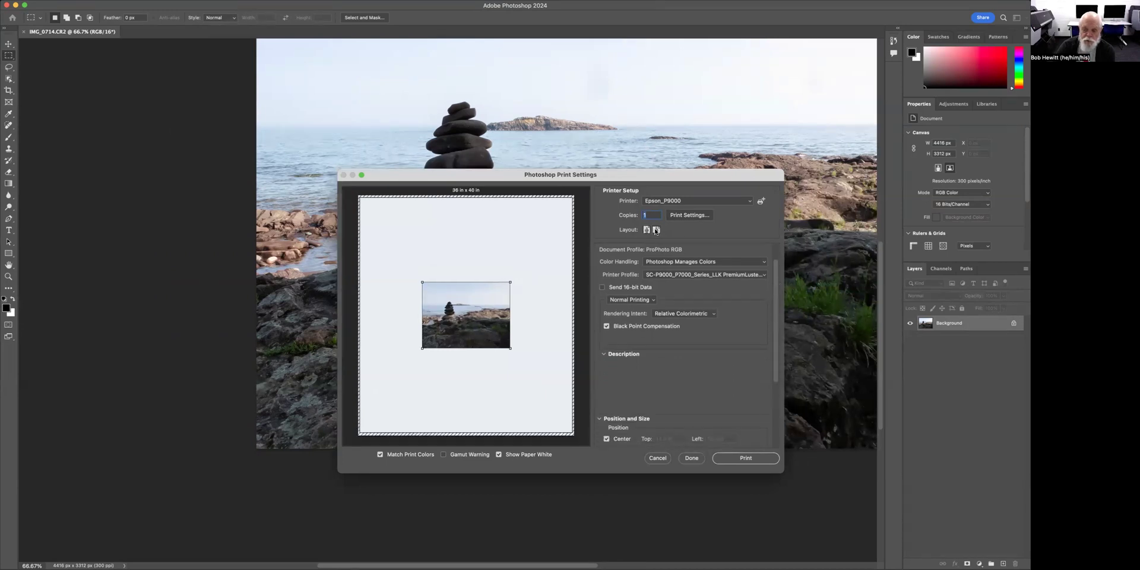
Try scaling the image to fit the media and restore its original 100% print size
left_click_drag(774, 297, 774, 425)
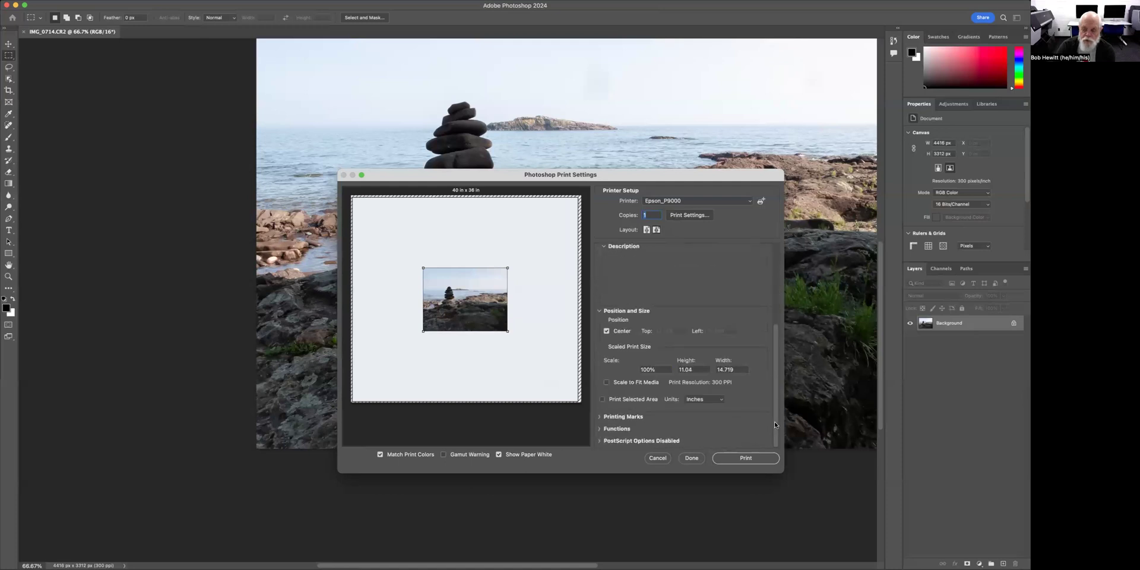
left_click(606, 381)
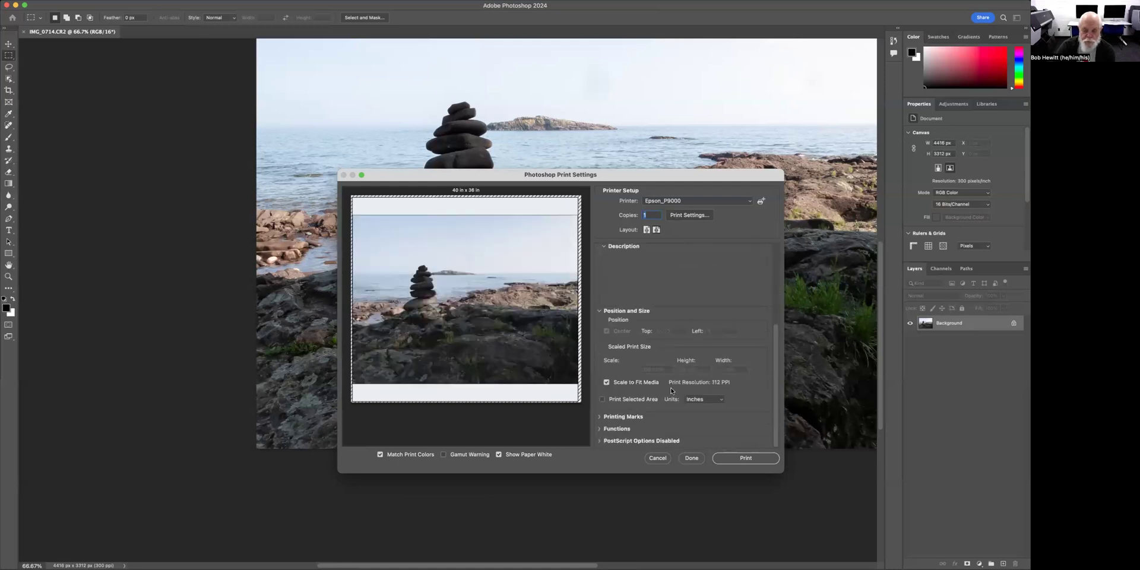
left_click(606, 383)
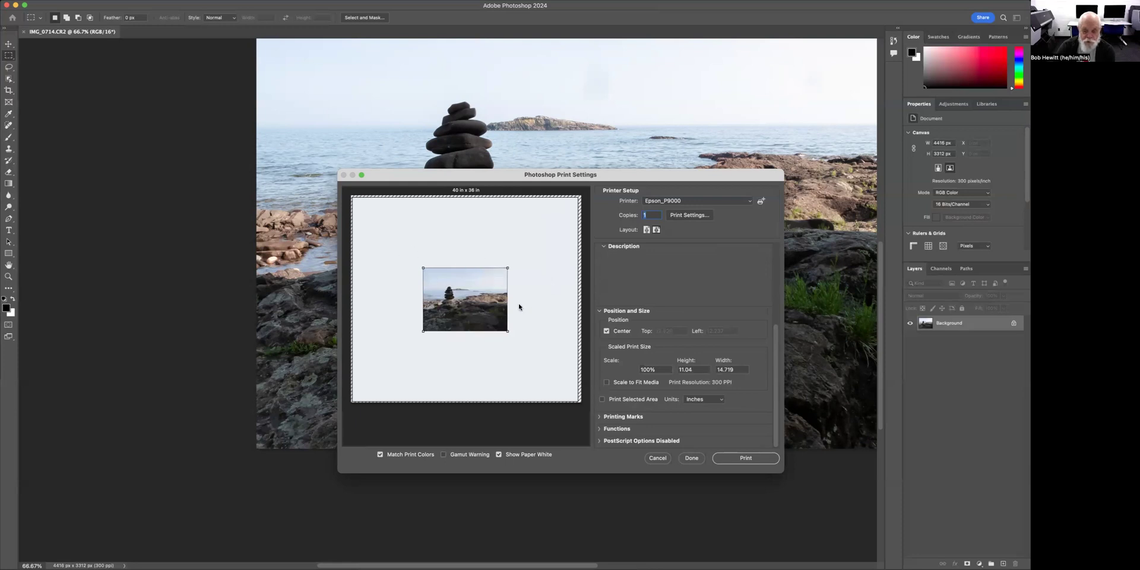
Move the image slightly left of centre on the page preview, and look through the available printer profiles without choosing another
mouse_move(486, 302)
left_mouse_down()
mouse_move(434, 233)
mouse_move(421, 239)
mouse_move(533, 248)
mouse_move(545, 344)
mouse_move(447, 359)
mouse_move(477, 301)
left_mouse_up()
left_click_drag(777, 355, 775, 261)
left_click(746, 300)
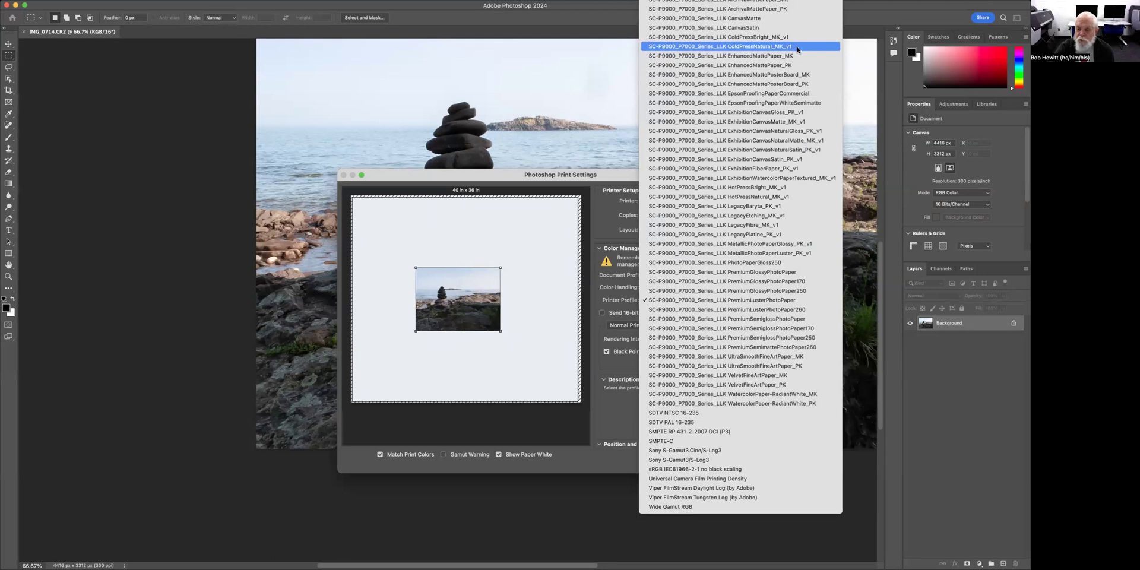
left_click(611, 180)
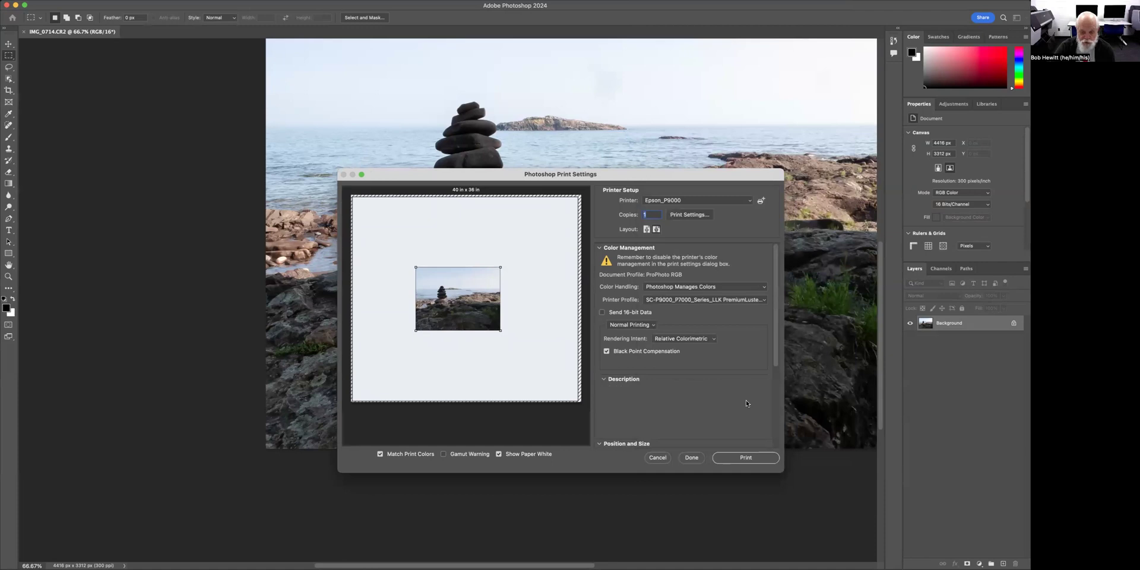
Cancel the print settings without printing and return to the photo
left_click(658, 458)
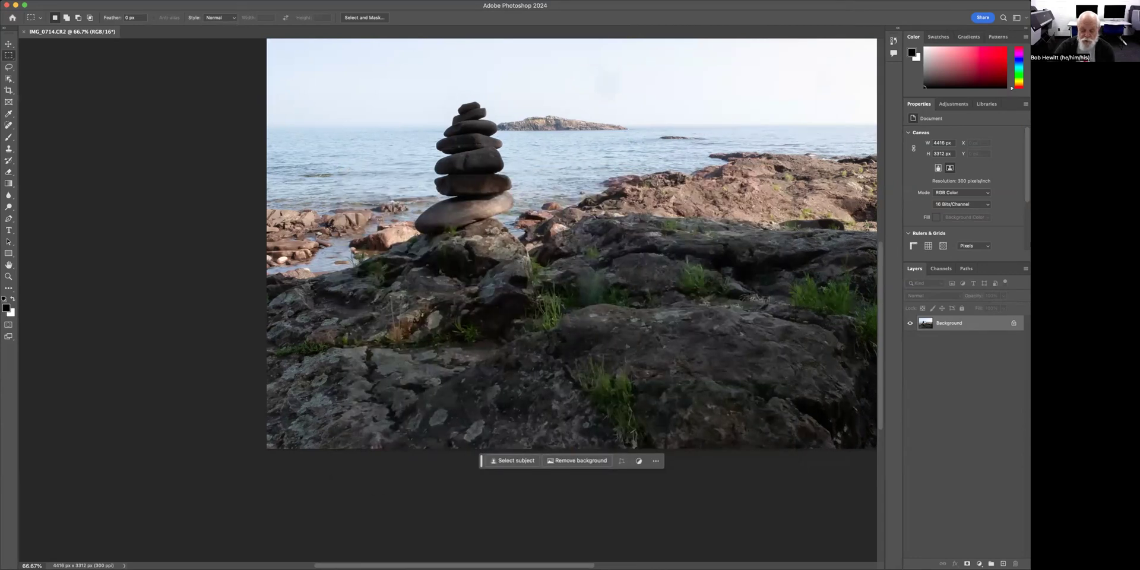
scroll(652, 327, "left", 3)
scroll(652, 326, "right", 2)
scroll(654, 555, "right", 6)
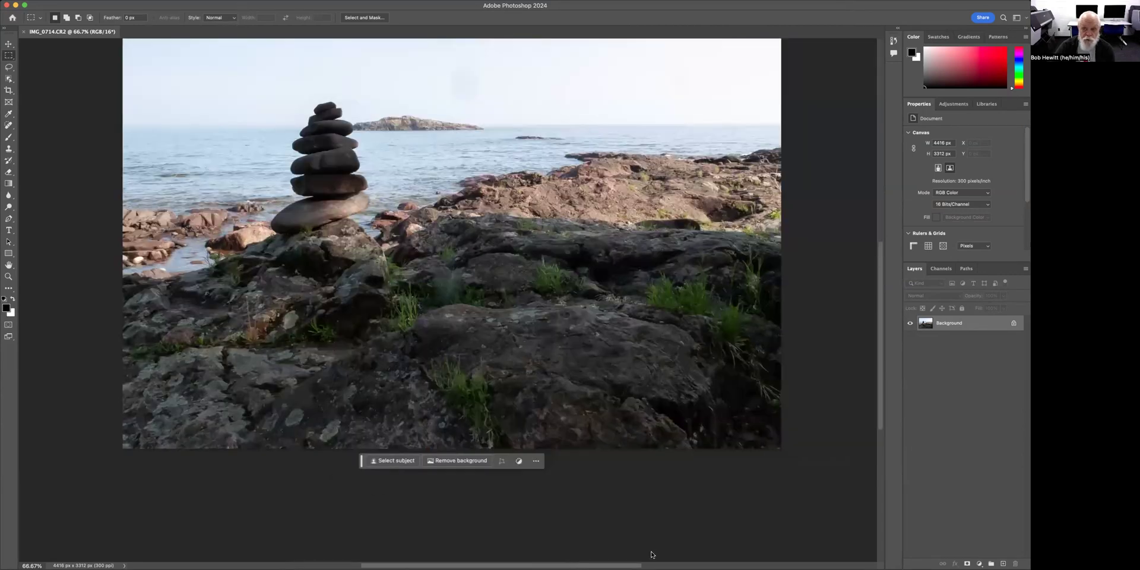
scroll(610, 550, "left", 4)
scroll(877, 328, "right", 3)
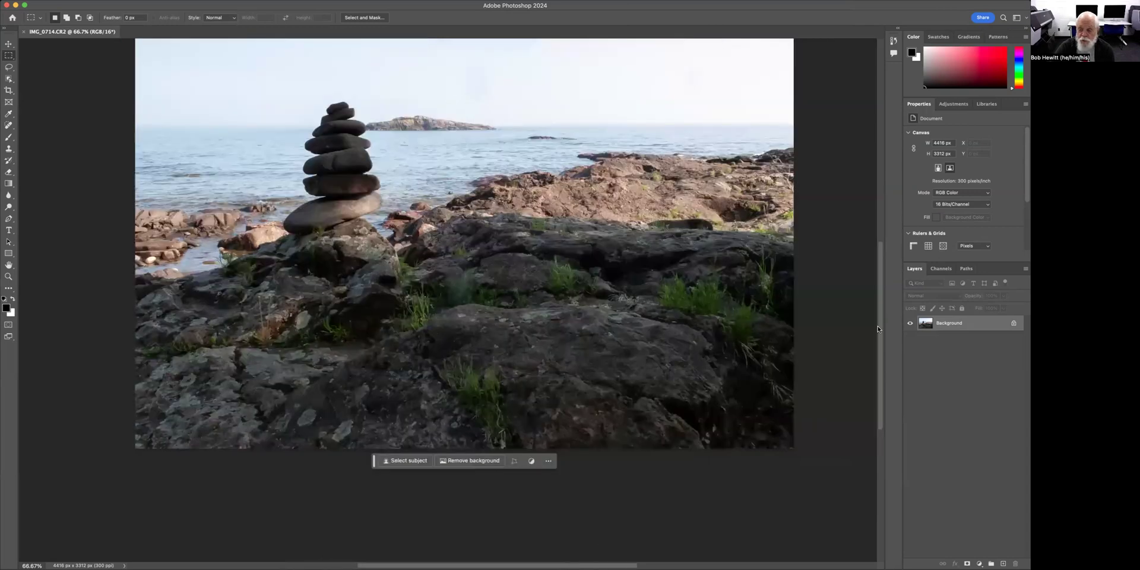
scroll(880, 288, "up", 4)
scroll(882, 291, "down", 1)
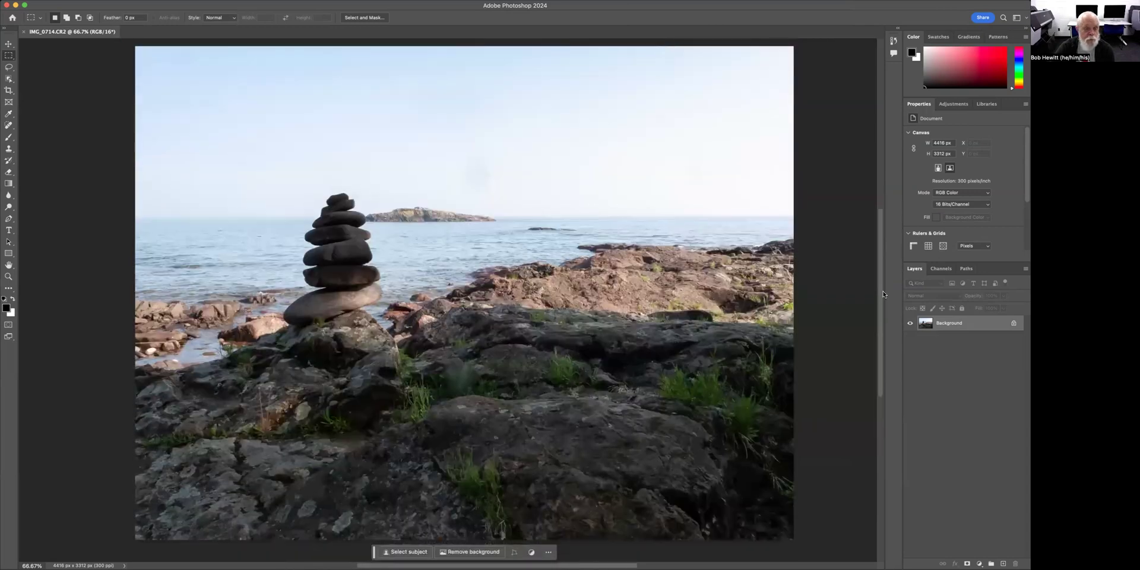
scroll(882, 291, "down", 1)
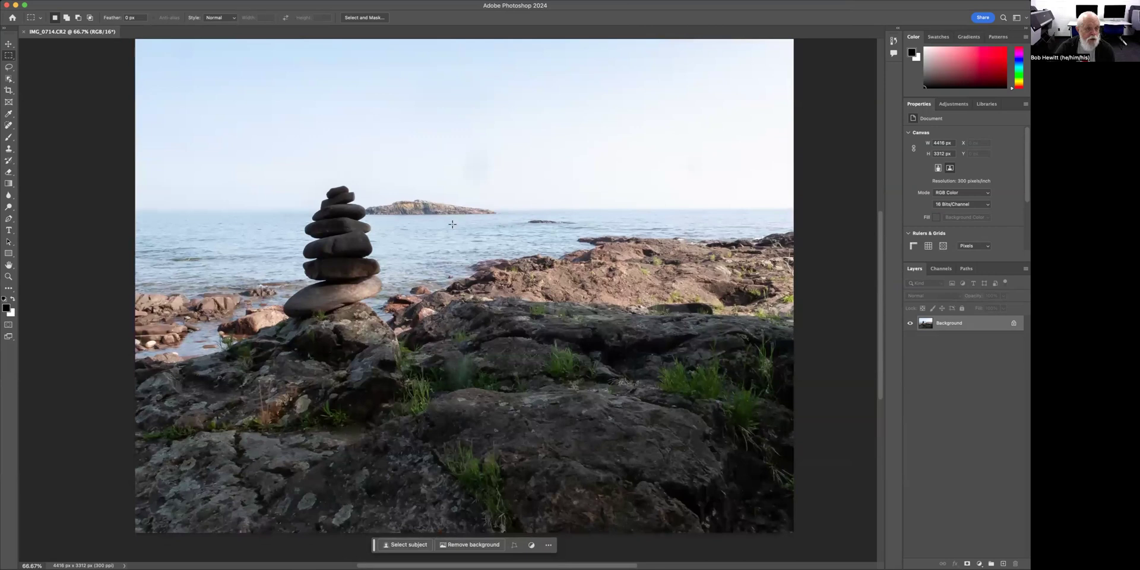
Frame a full-width panoramic crop about 4400 by 680 px by lowering the crop's upper edge
left_click(8, 90)
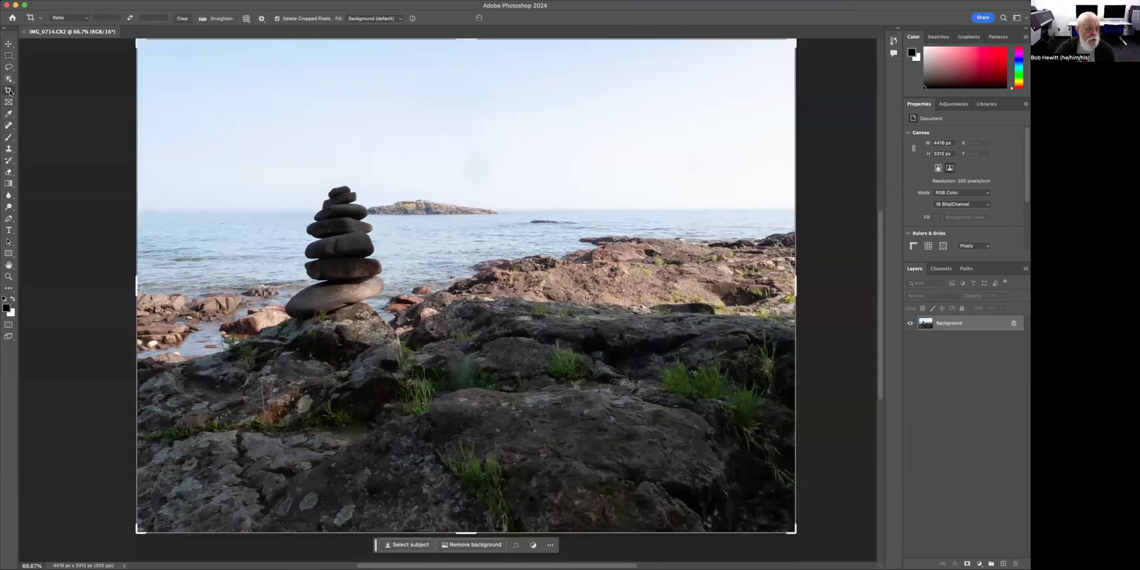
left_click_drag(468, 40, 466, 238)
left_click_drag(840, 213, 840, 212)
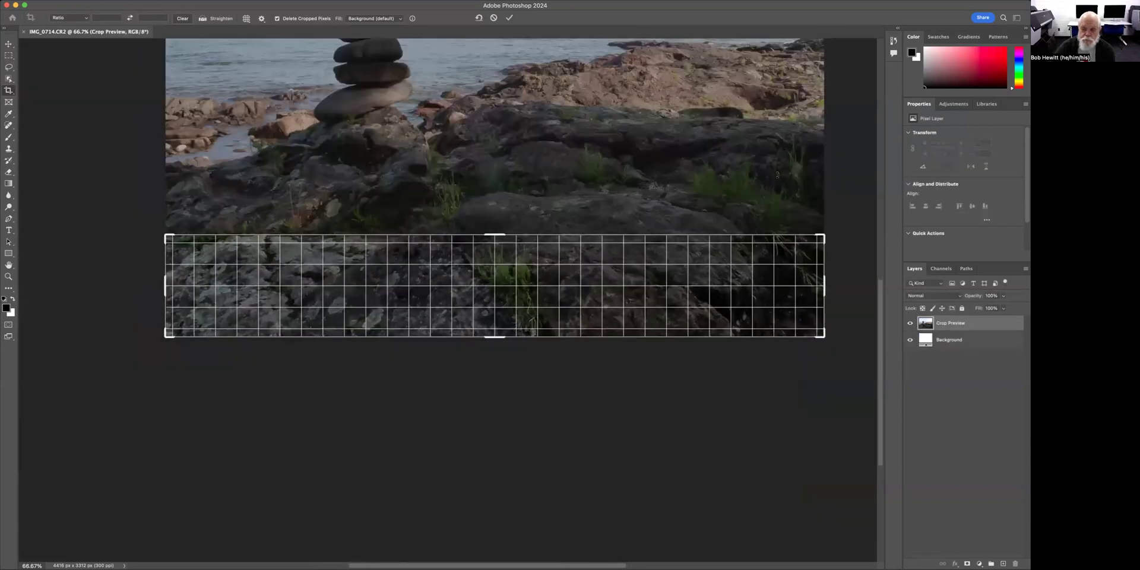
Rotate the photo counterclockwise behind the crop frame so the horizon slopes up to the right
left_click_drag(777, 175, 705, 194)
left_click_drag(793, 169, 867, 225)
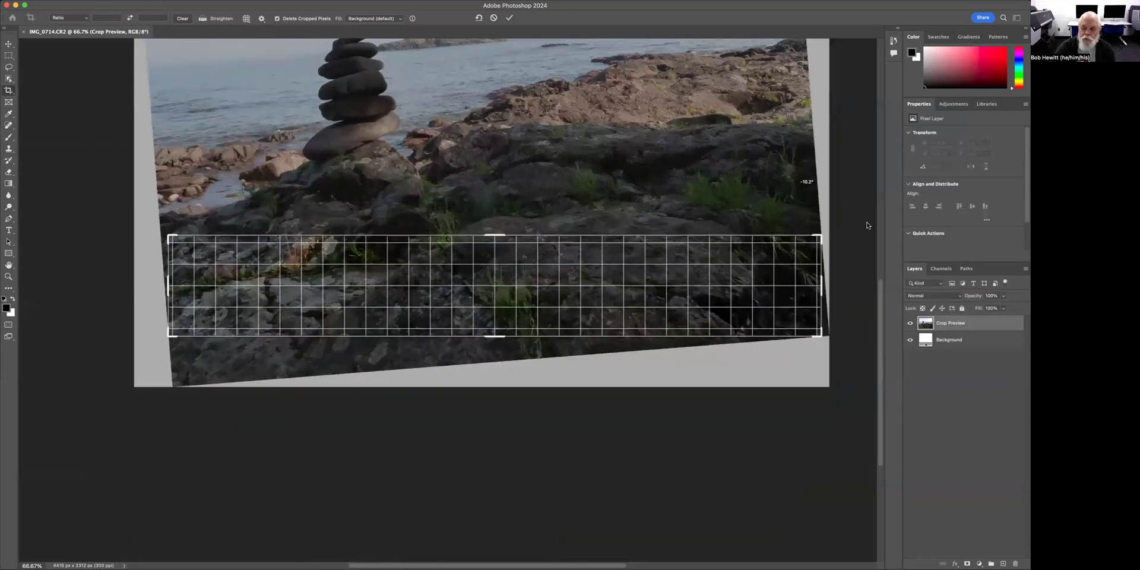
left_click_drag(799, 189, 571, 173)
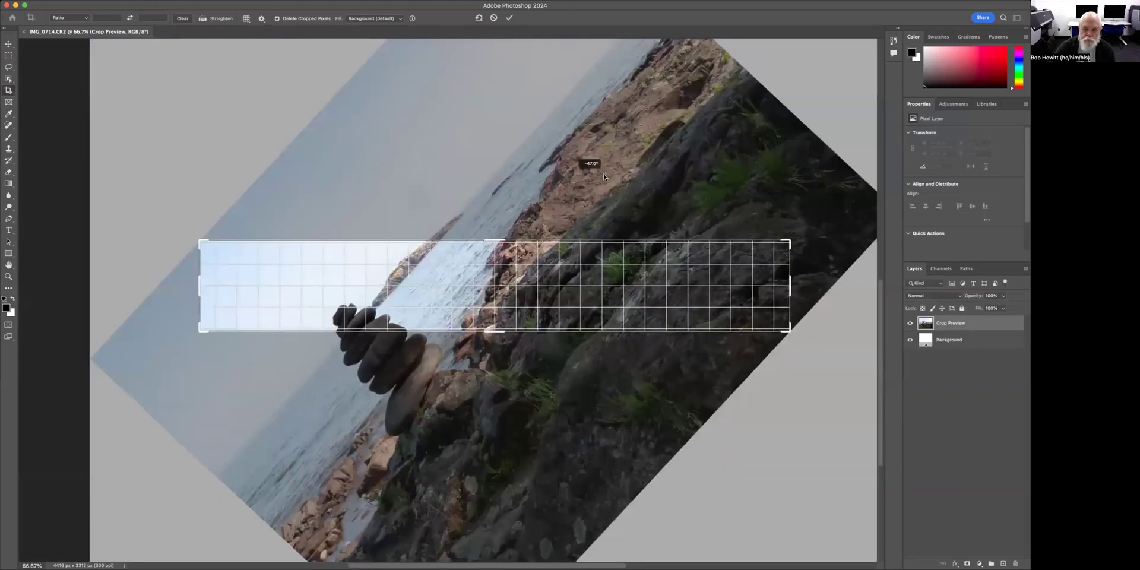
left_click_drag(686, 194, 738, 157)
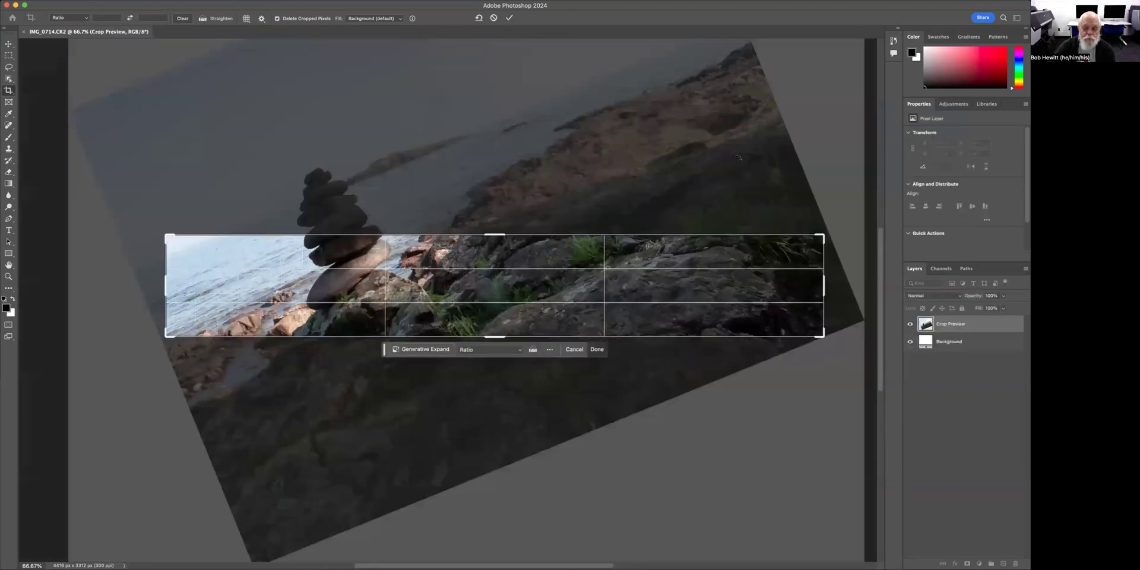
Shift the photo so the stacked stones and sky fall inside the strip, tilt it slightly more counterclockwise, and apply the crop
left_click_drag(539, 256, 596, 305)
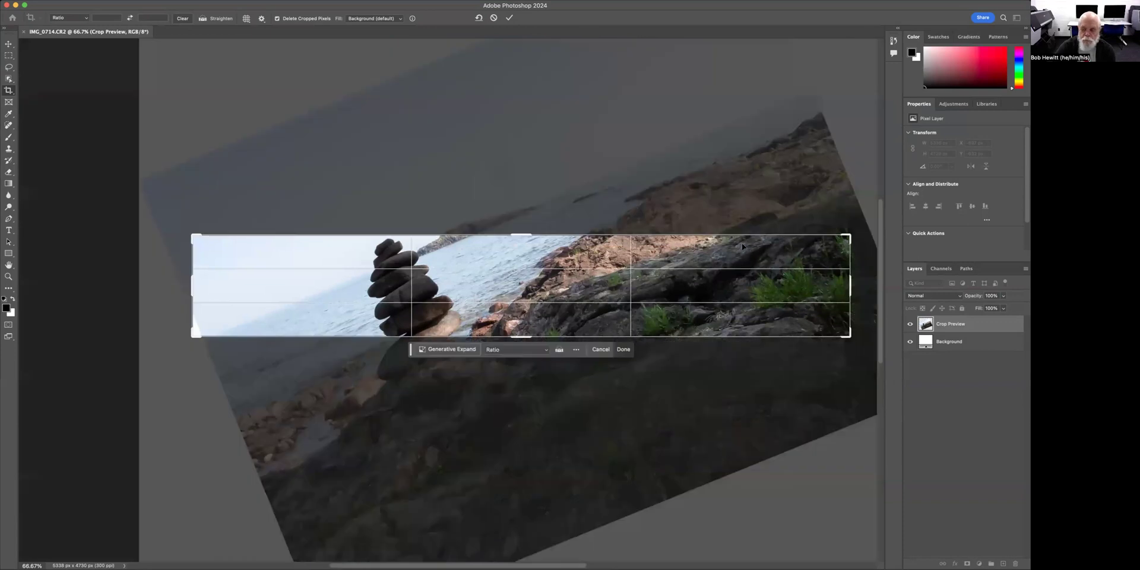
left_click_drag(857, 220, 810, 212)
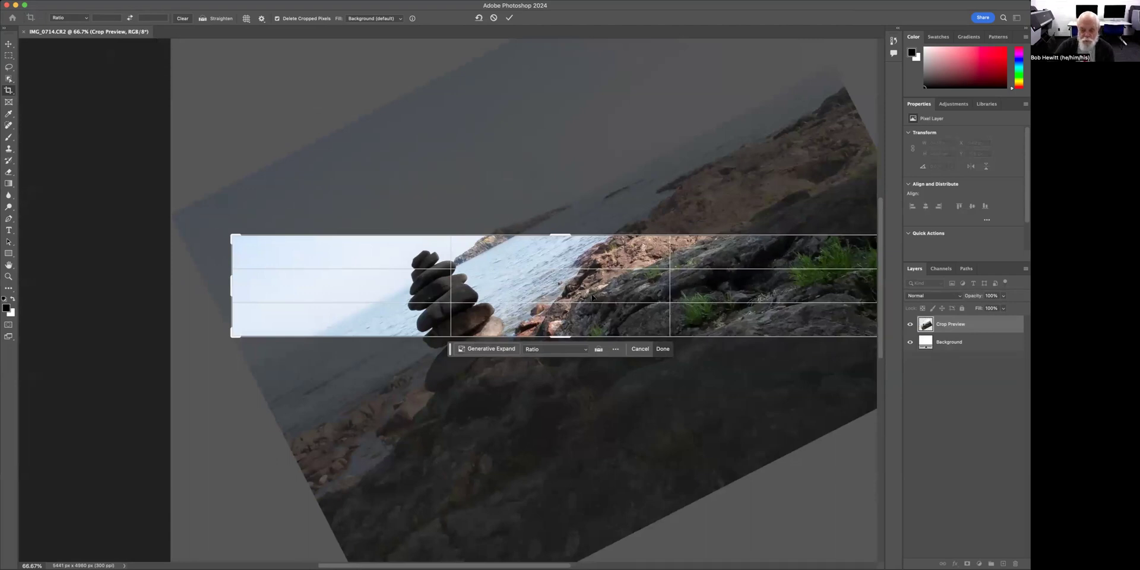
key("Return")
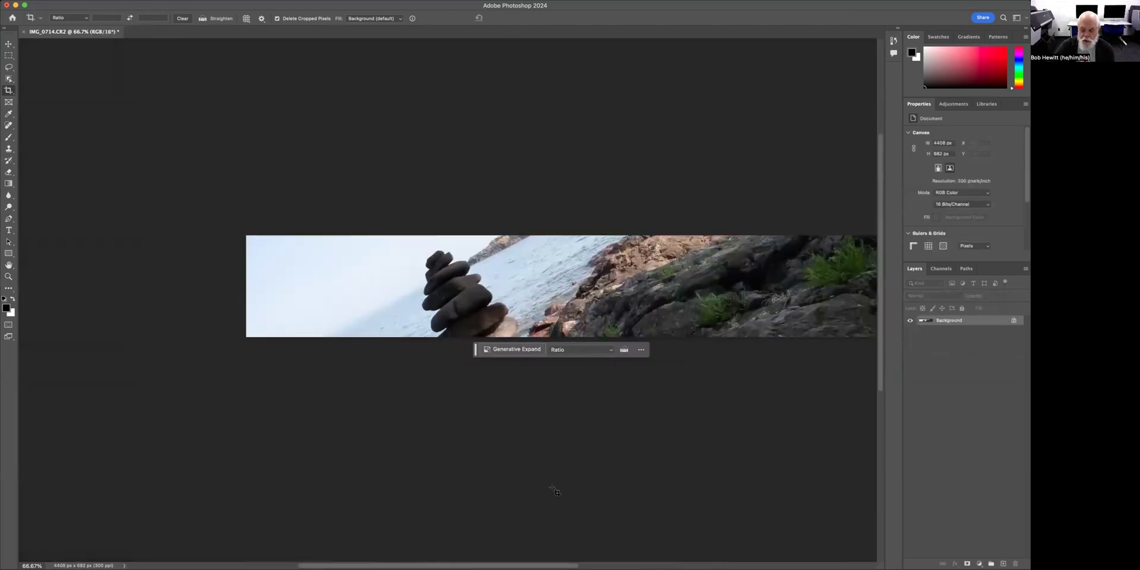
scroll(552, 487, "left", 3)
scroll(552, 488, "right", 8)
scroll(451, 286, "left", 2)
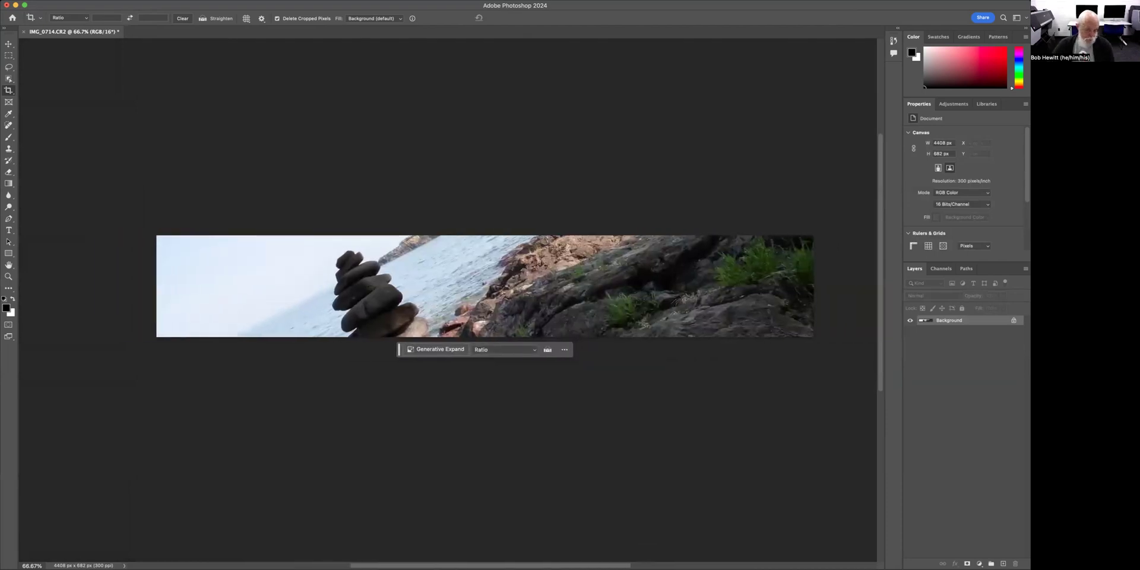